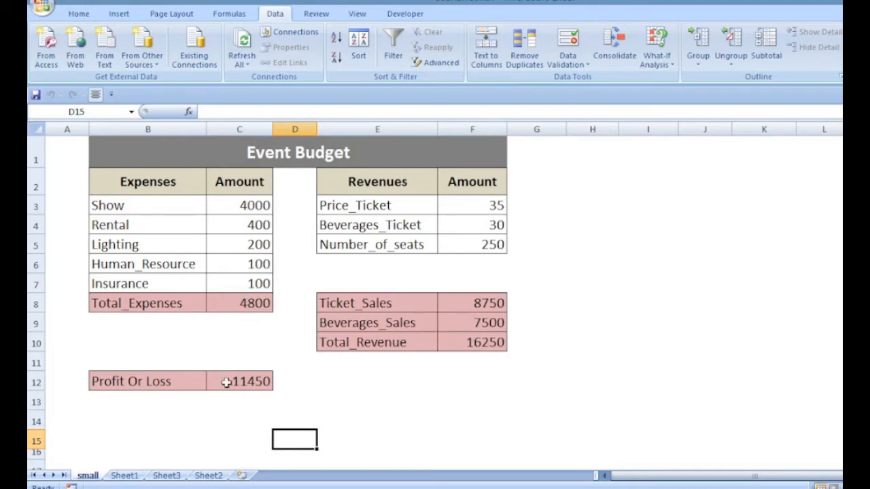
# - Display the worksheet formulas and examine those for Total_Expenses, Ticket_Sales, Beverages_Sales, Total_Revenue and Profit Or Loss
pyautogui.hotkey('ctrl', '`')
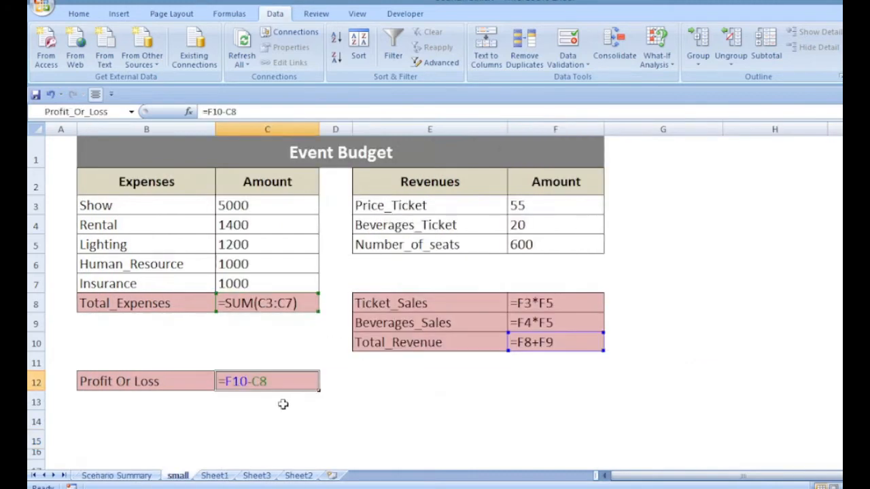
pyautogui.click(282, 401)
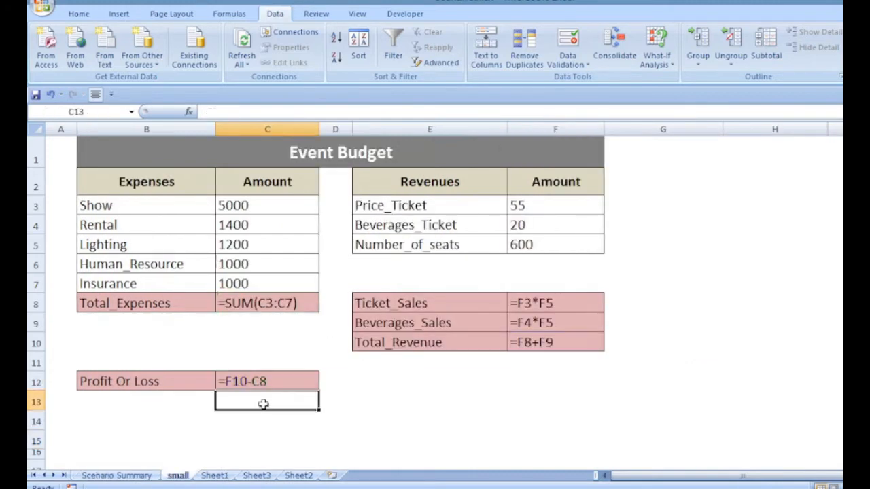
pyautogui.click(271, 299)
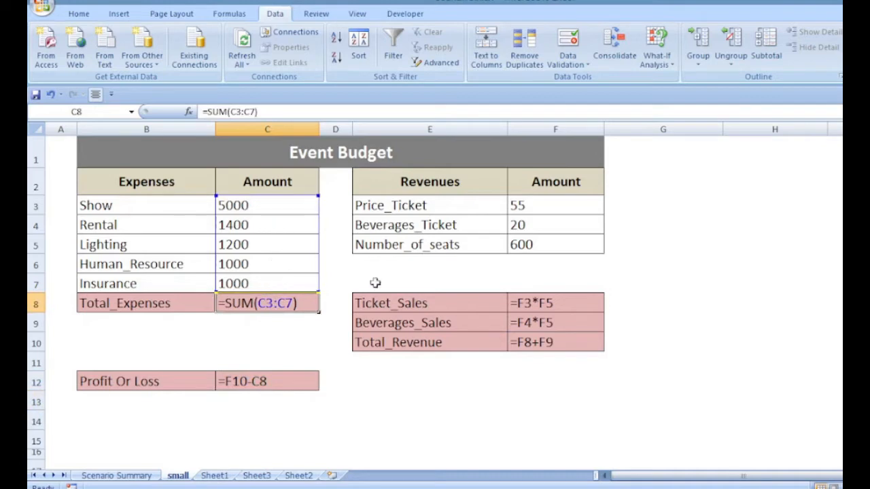
pyautogui.click(564, 304)
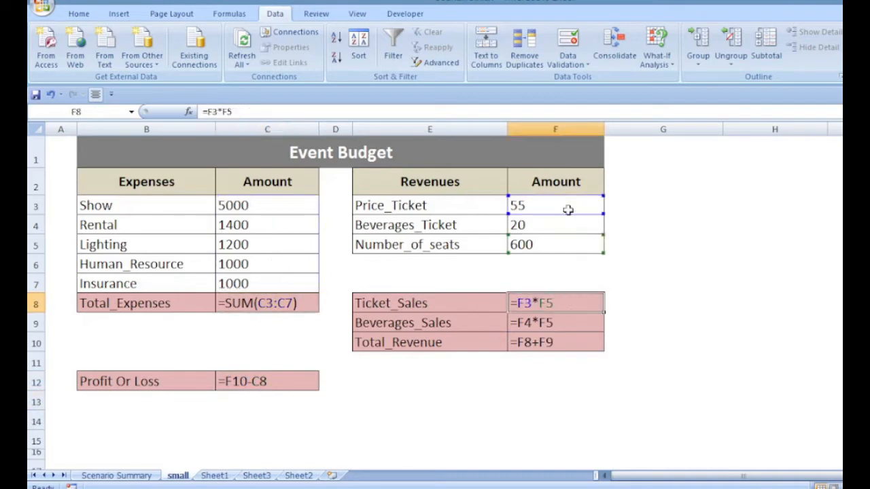
pyautogui.click(558, 324)
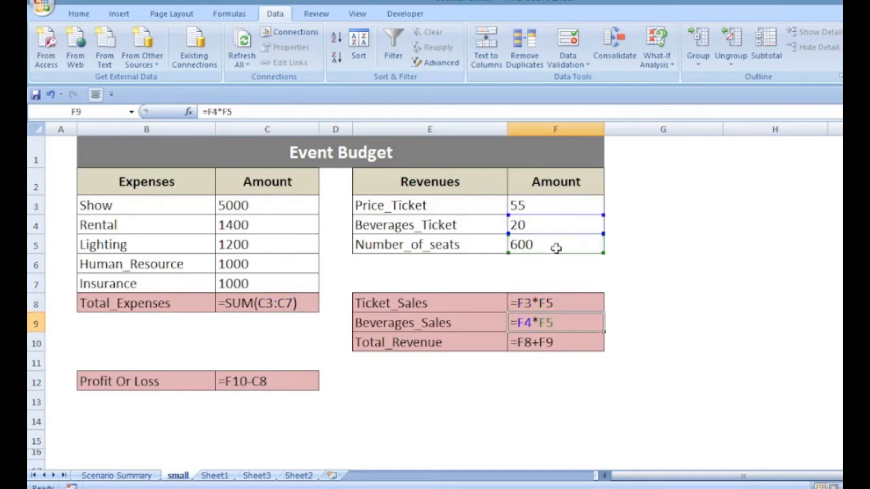
pyautogui.click(568, 344)
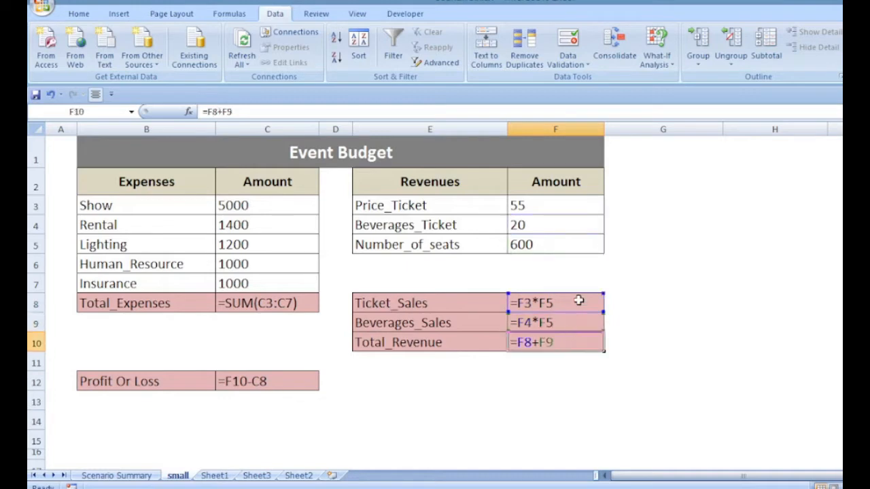
pyautogui.click(283, 381)
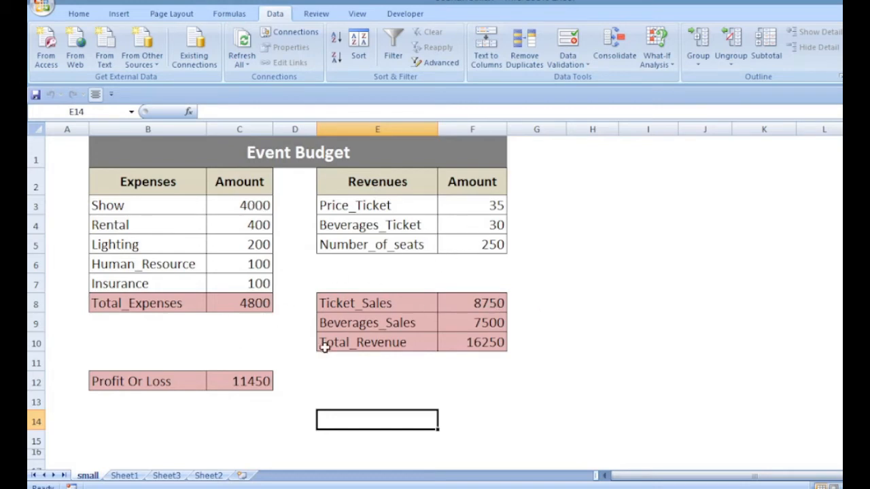
# - Compare the budget on Sheet1 with the one on the small sheet, and review the input cells C3:C7 and F3:F5
pyautogui.click(134, 479)
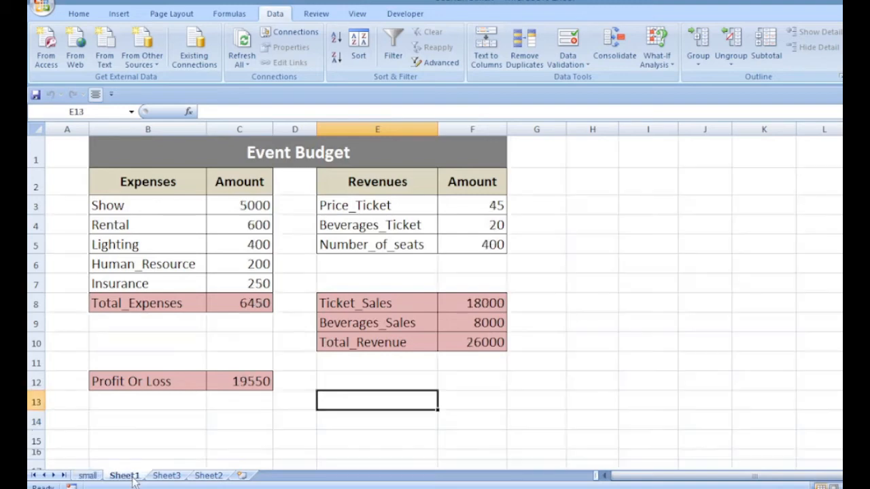
pyautogui.click(90, 476)
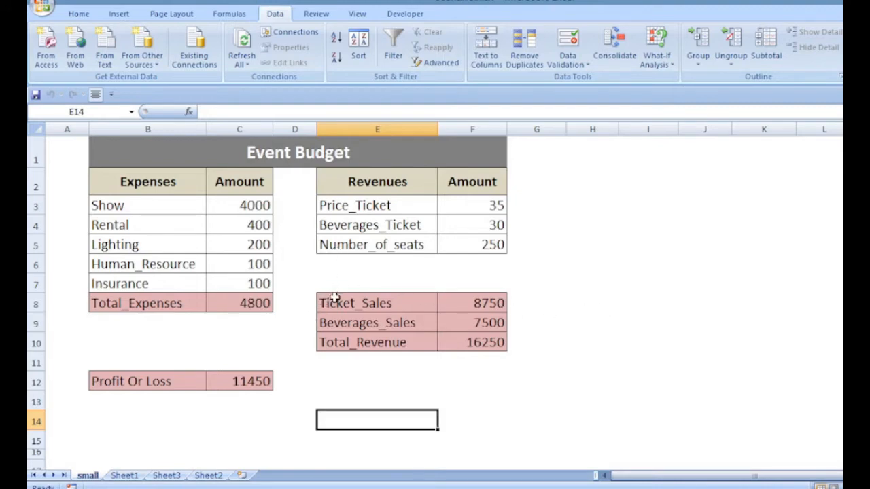
pyautogui.moveTo(237, 201); pyautogui.dragTo(233, 283)
pyautogui.moveTo(481, 203); pyautogui.dragTo(485, 239)
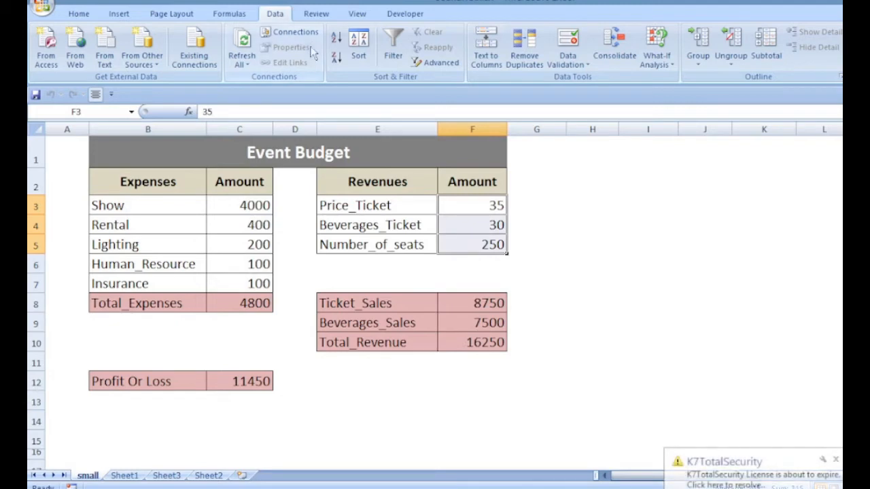
# - Delete the existing Small_venue scenario in the Scenario Manager
pyautogui.click(672, 59)
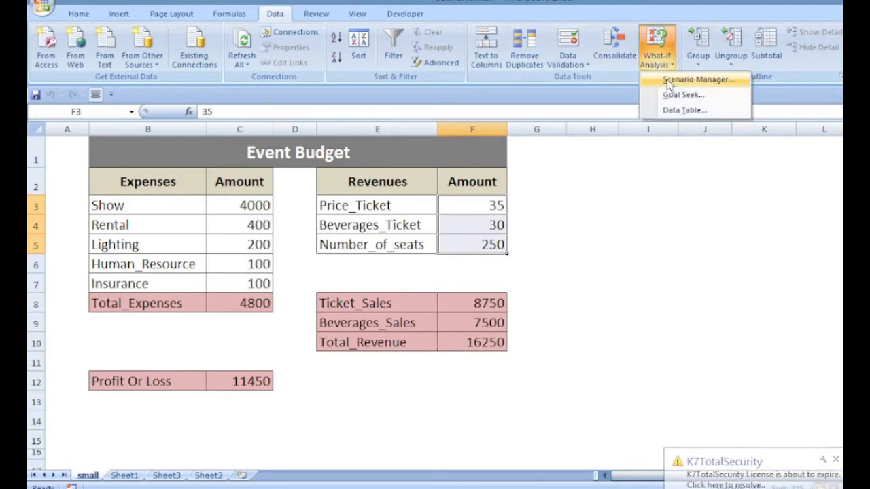
pyautogui.click(668, 80)
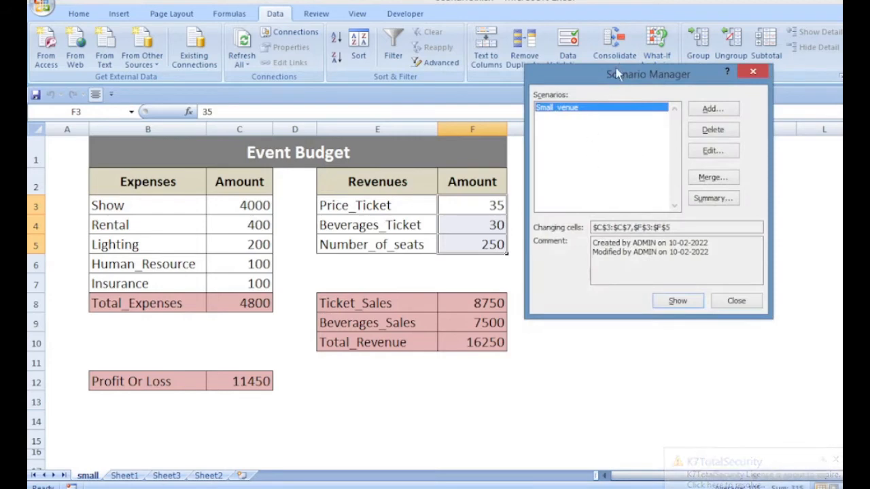
pyautogui.moveTo(620, 70); pyautogui.dragTo(589, 57)
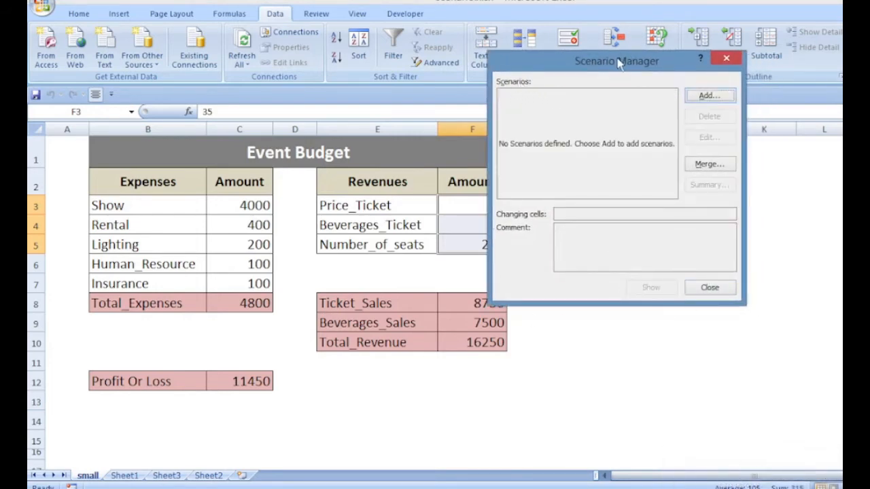
# - Start a new scenario named small_venue
pyautogui.moveTo(619, 62); pyautogui.dragTo(473, 84)
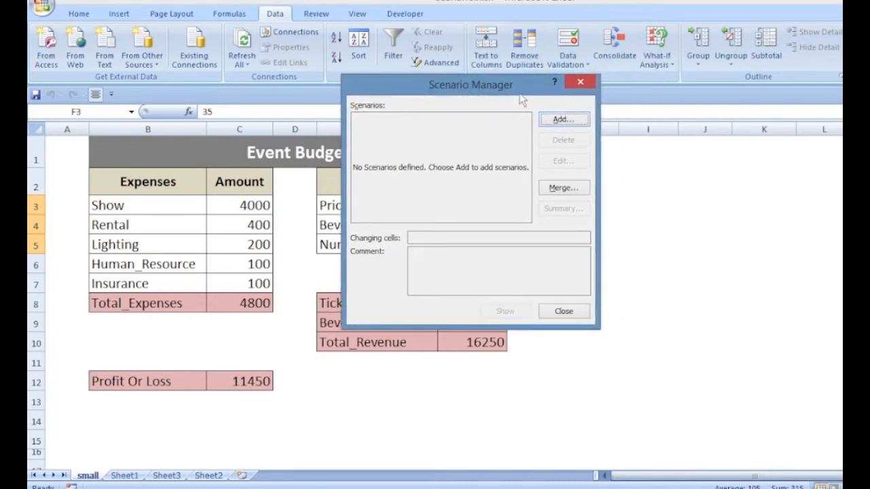
pyautogui.click(559, 122)
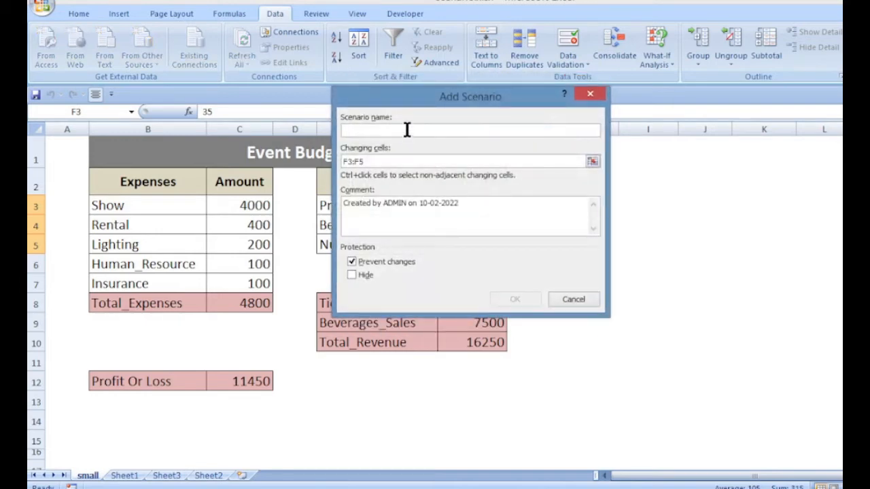
pyautogui.write('sn')
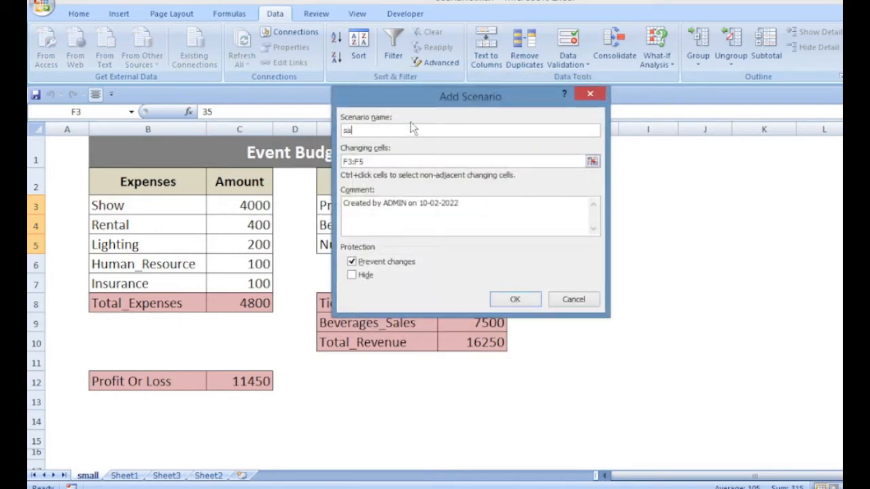
pyautogui.press('BackSpace')
pyautogui.write('mall_venue')
pyautogui.press('Tab')
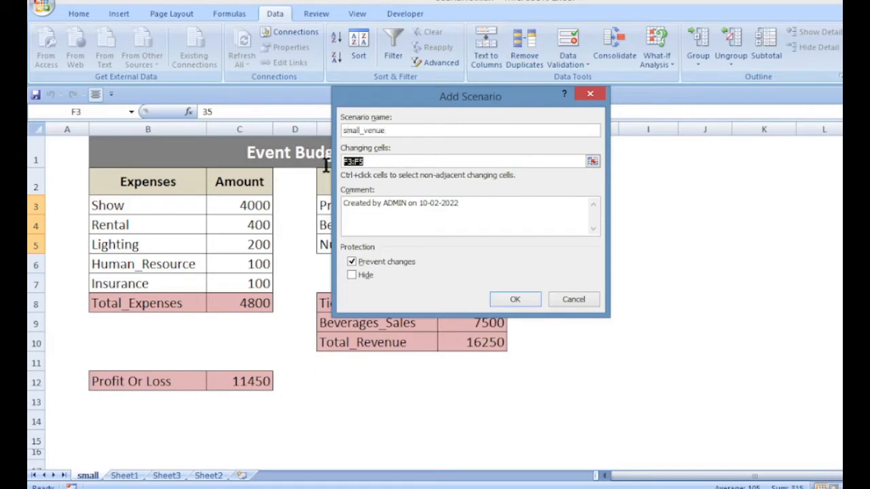
# - Set the scenario's changing cells to the expense amounts C3:C7 and the revenue inputs F3:F5
pyautogui.moveTo(465, 95); pyautogui.dragTo(514, 53)
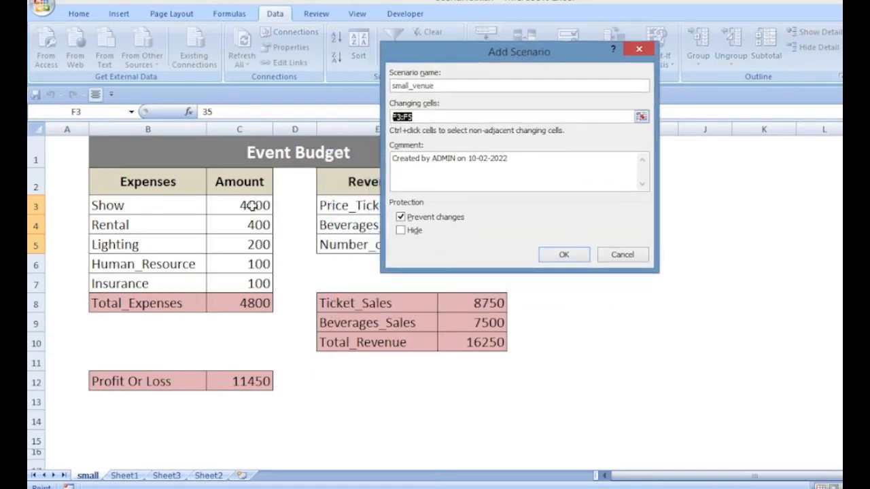
pyautogui.moveTo(253, 204); pyautogui.dragTo(265, 283)
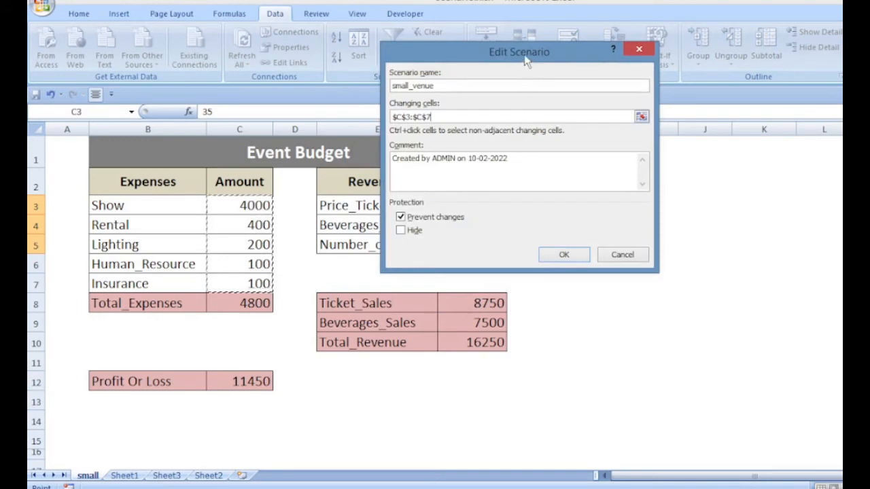
pyautogui.moveTo(527, 61); pyautogui.dragTo(666, 69)
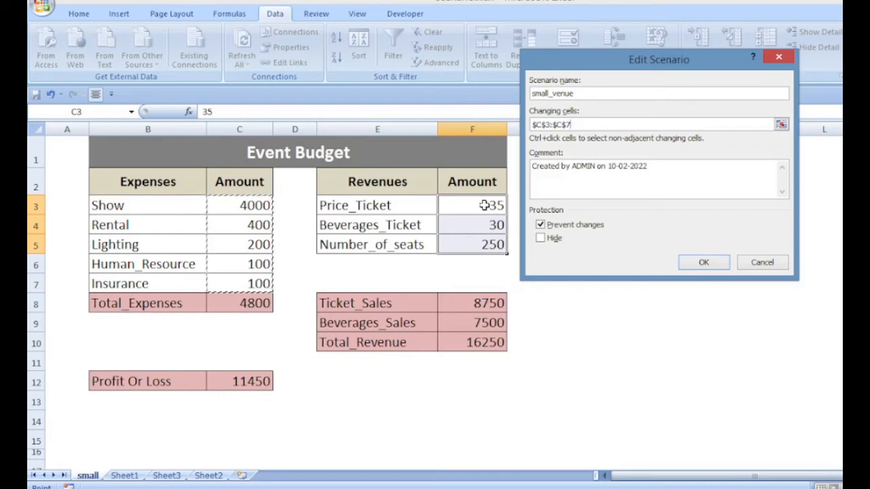
pyautogui.moveTo(484, 205); pyautogui.dragTo(484, 239)
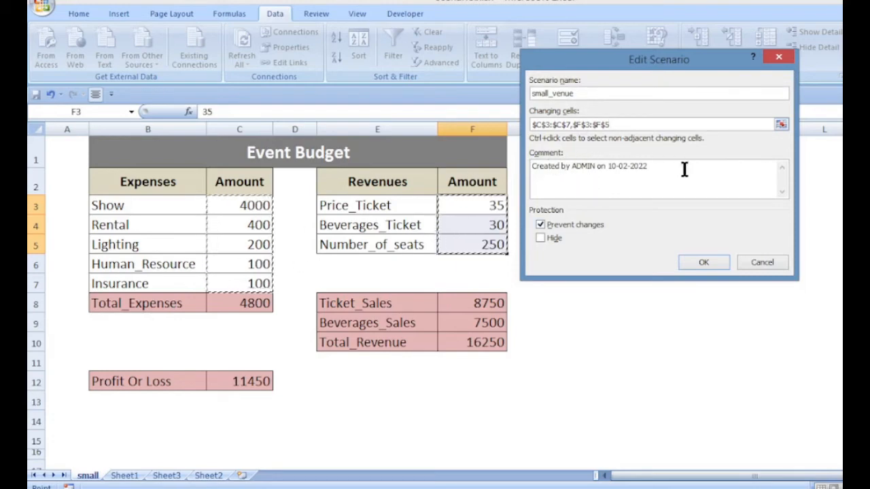
# - Review and accept the current sheet amounts as the small_venue scenario values, and close the Scenario Manager
pyautogui.click(705, 262)
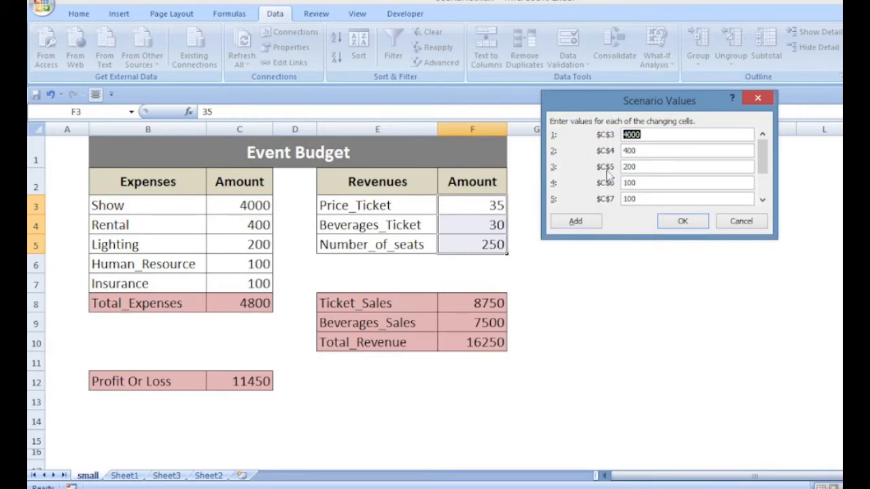
pyautogui.moveTo(768, 160); pyautogui.dragTo(762, 182)
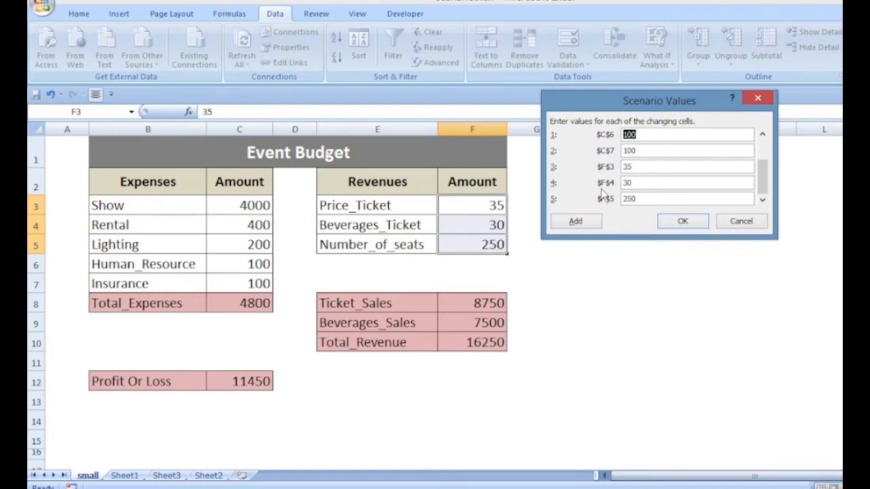
pyautogui.press('Return')
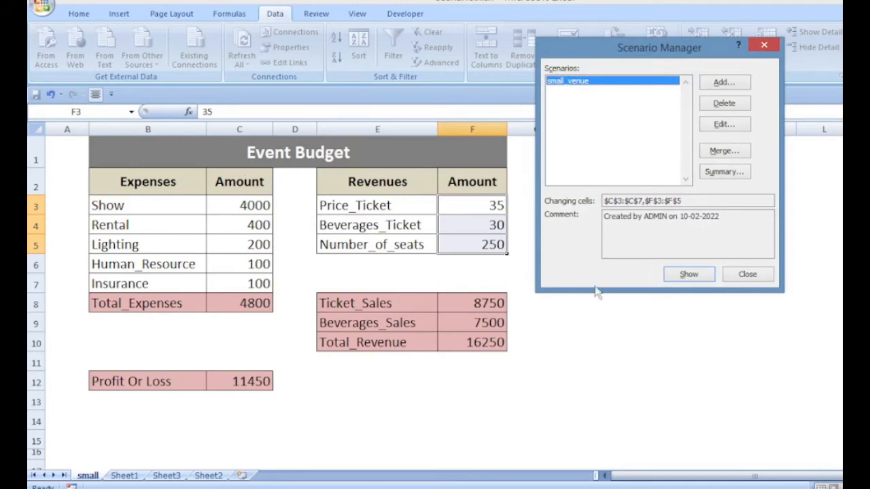
pyautogui.click(751, 275)
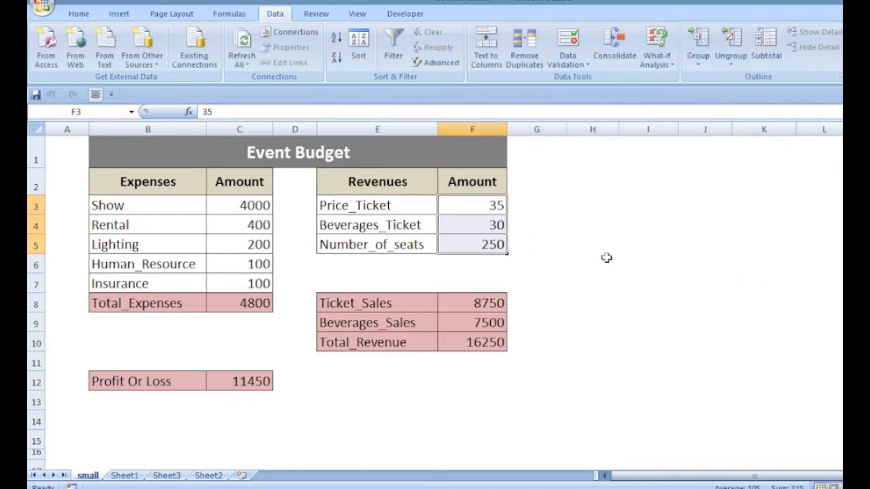
# - Create names for the expense amounts from the selection B3:C7, using the left column labels
pyautogui.moveTo(147, 202); pyautogui.dragTo(239, 280)
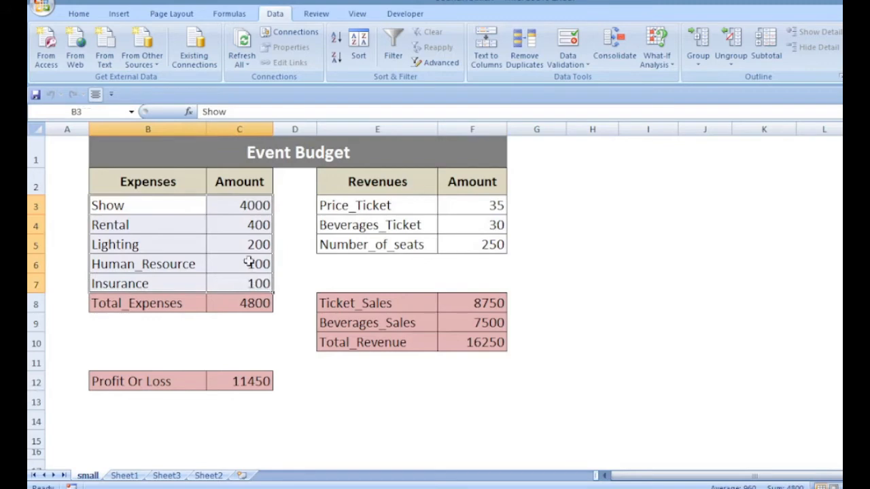
pyautogui.click(229, 14)
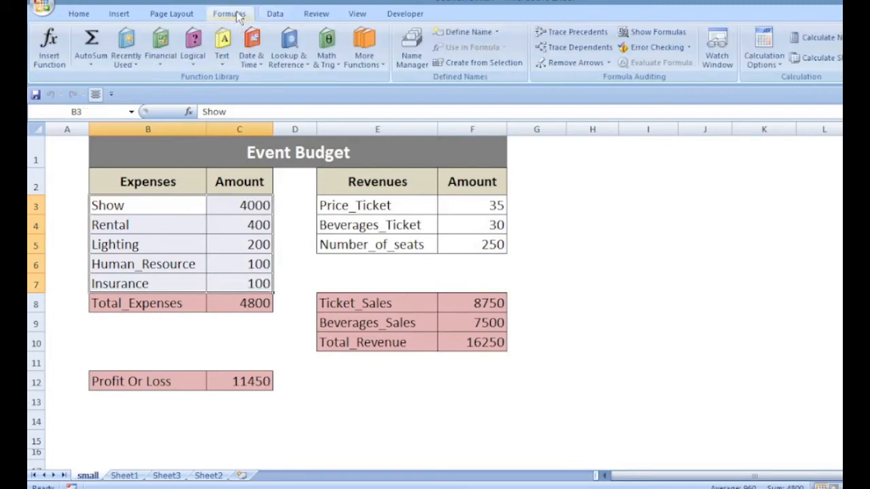
pyautogui.click(490, 66)
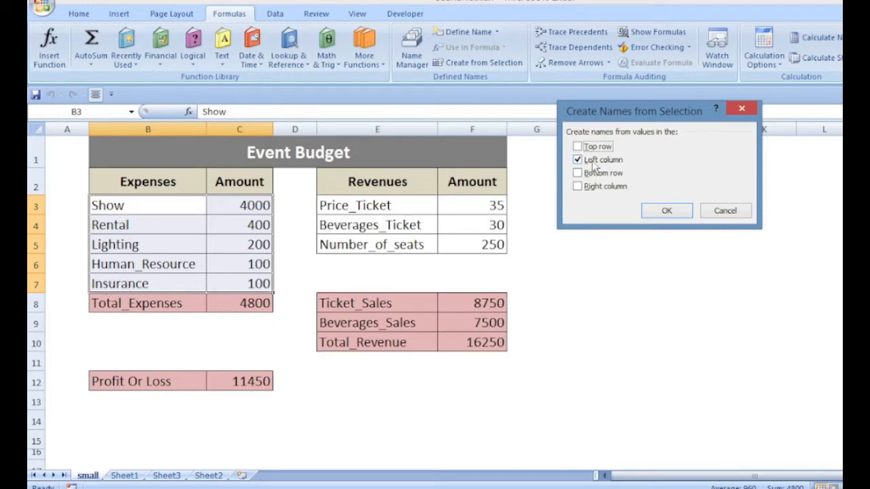
pyautogui.click(676, 213)
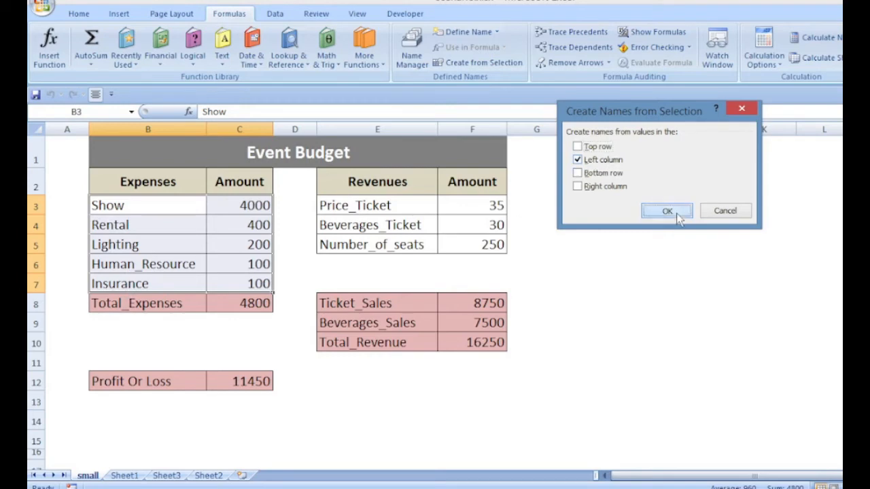
# - Create names for the revenue inputs from the selection E3:F5, using the left column labels
pyautogui.moveTo(402, 204); pyautogui.dragTo(476, 246)
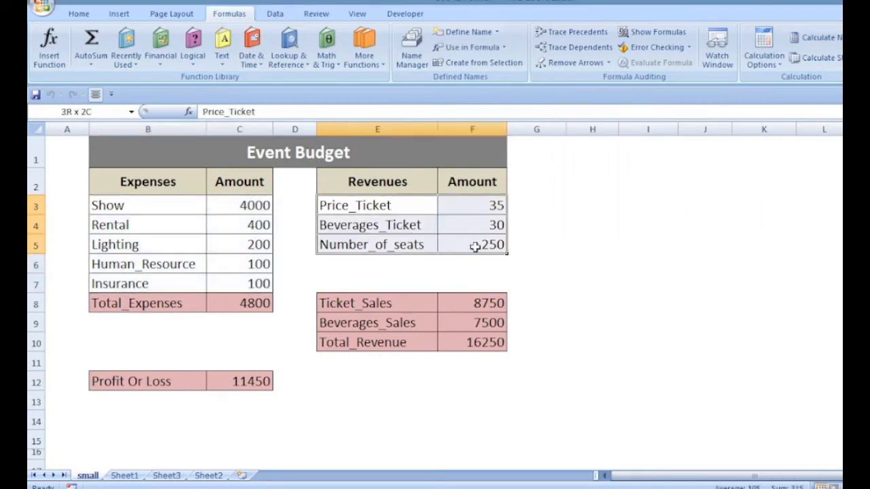
pyautogui.click(477, 61)
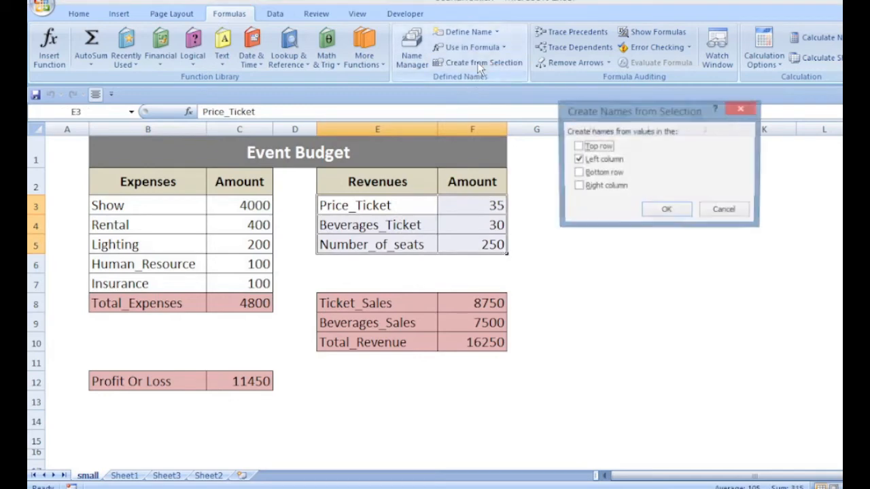
pyautogui.click(667, 212)
# - Create a name for the Profit Or Loss amount from B12:C12 using its left column label, and check the defined names in the Name Manager
pyautogui.moveTo(144, 379); pyautogui.dragTo(229, 379)
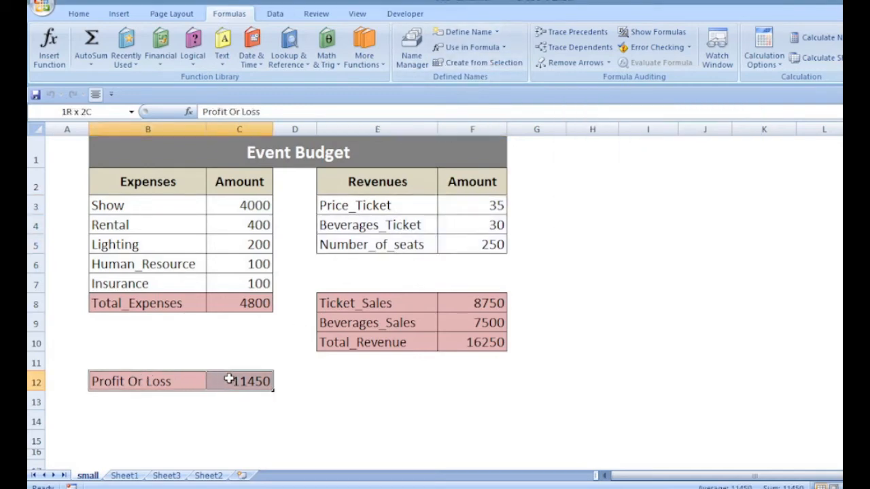
pyautogui.click(467, 63)
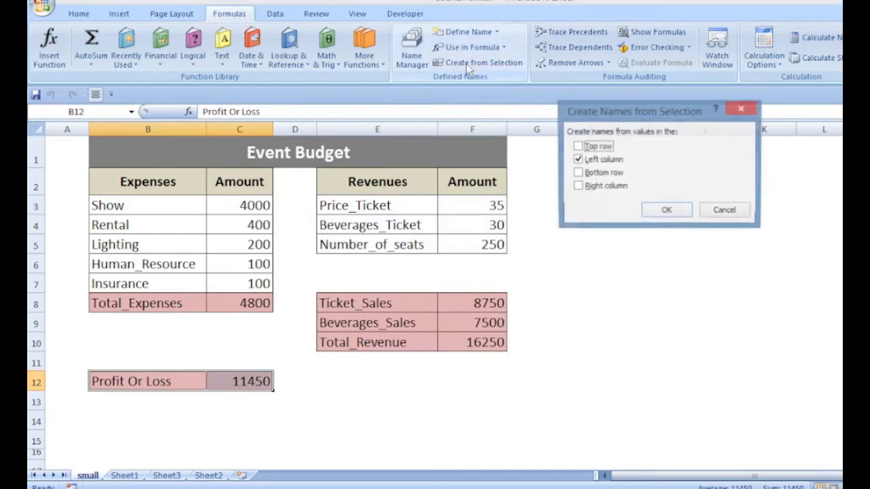
pyautogui.click(654, 211)
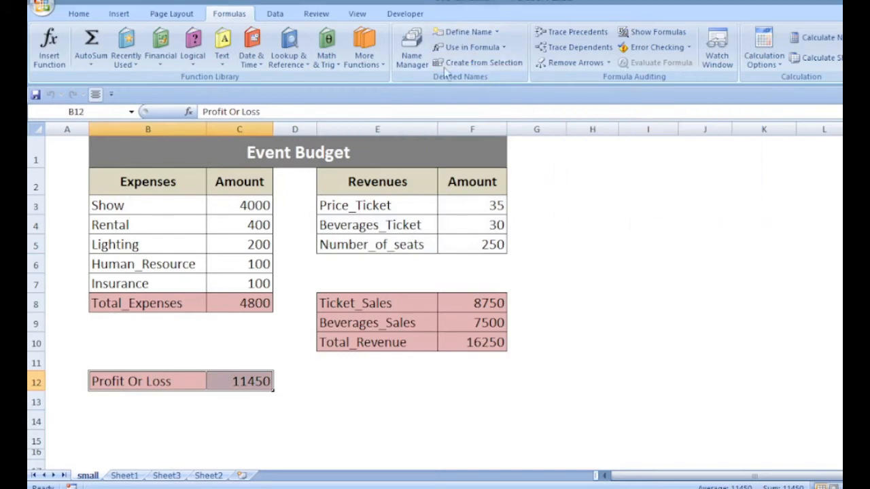
pyautogui.click(412, 55)
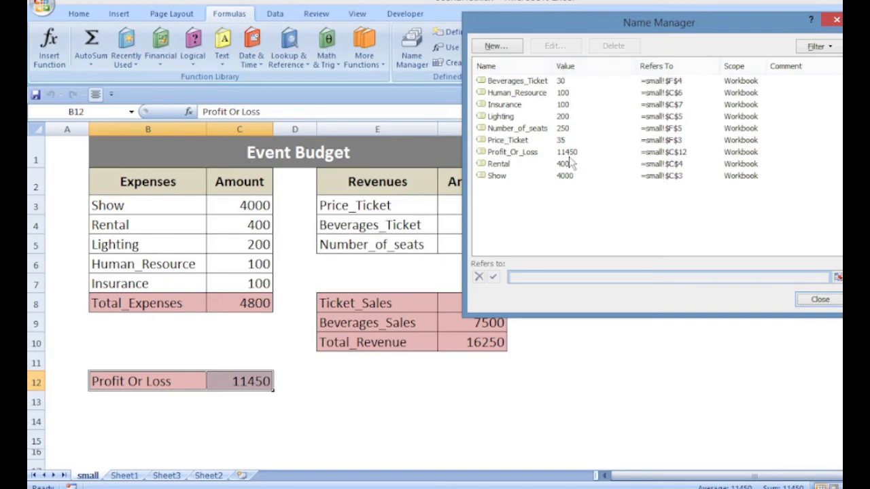
# - Close the Name Manager and review the named changing-cell values of the small_venue scenario without editing them
pyautogui.click(812, 299)
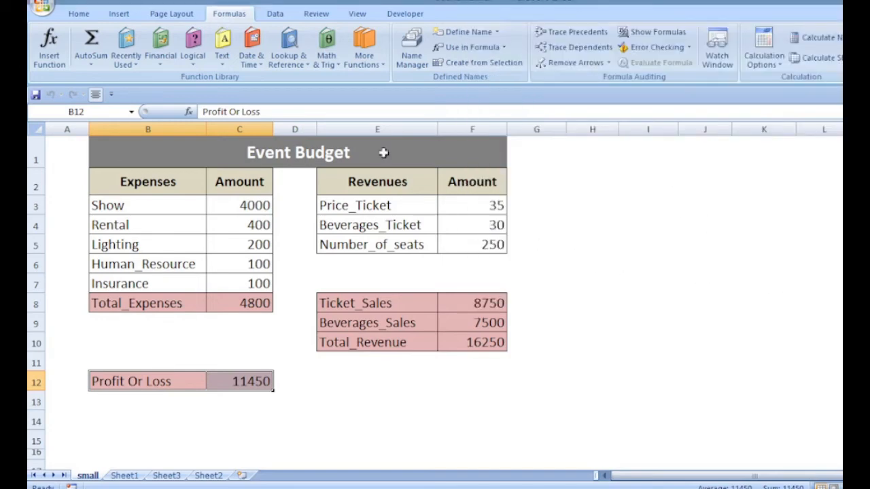
pyautogui.click(275, 13)
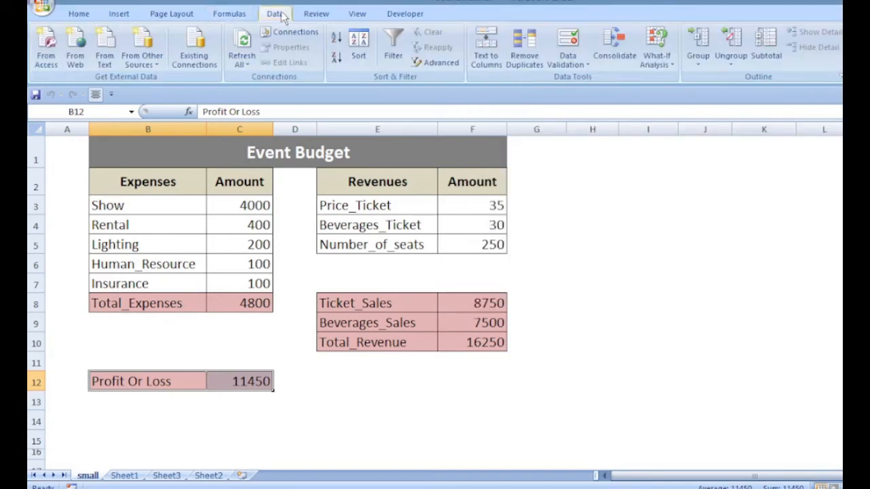
pyautogui.click(654, 59)
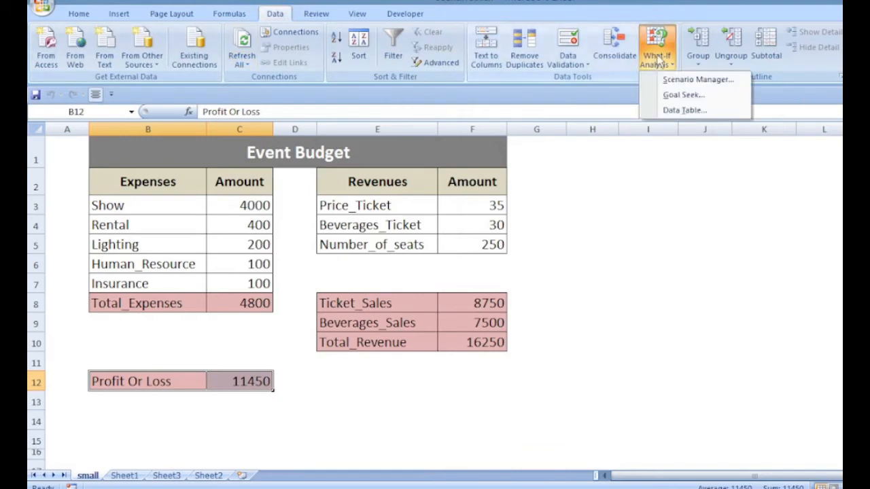
pyautogui.click(686, 79)
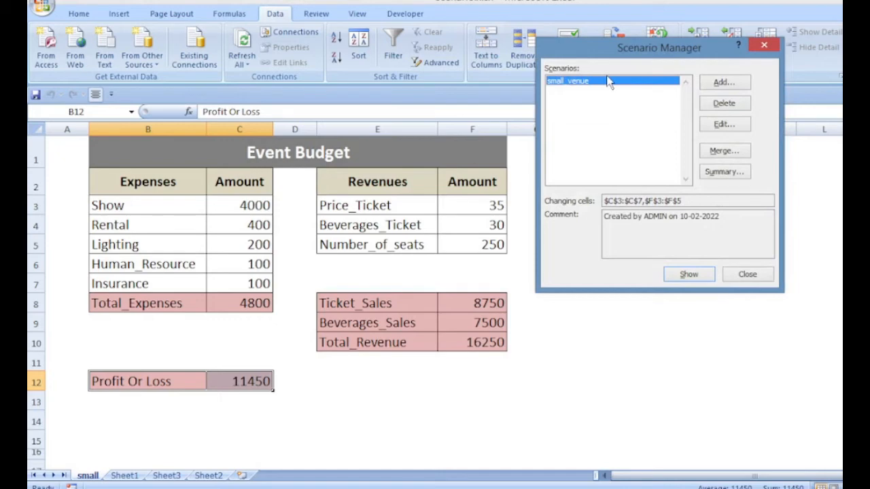
pyautogui.click(722, 125)
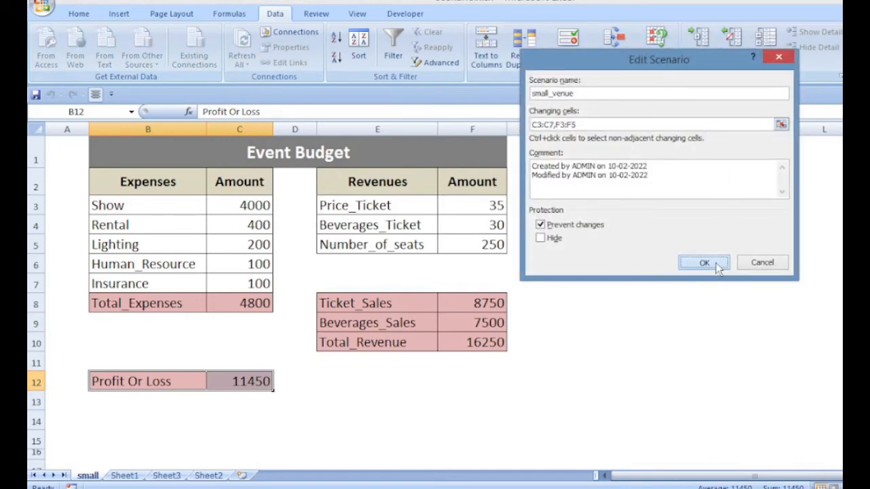
pyautogui.click(716, 262)
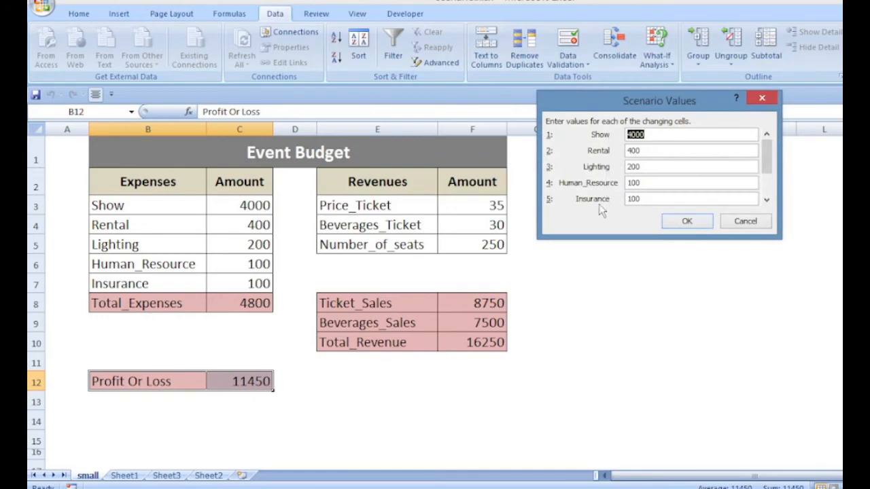
pyautogui.moveTo(767, 158); pyautogui.dragTo(767, 189)
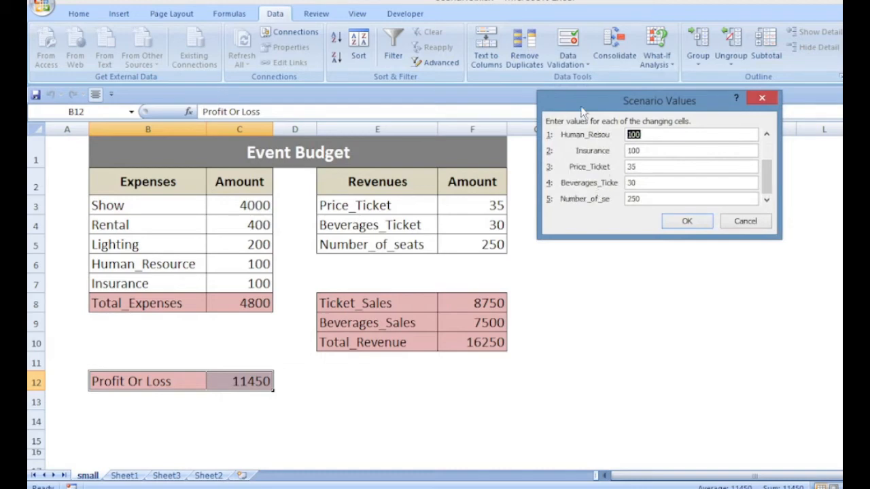
pyautogui.click(744, 221)
# - Add a scenario named Medium_venue with changing cells C3:C7 and F3:F5
pyautogui.click(720, 83)
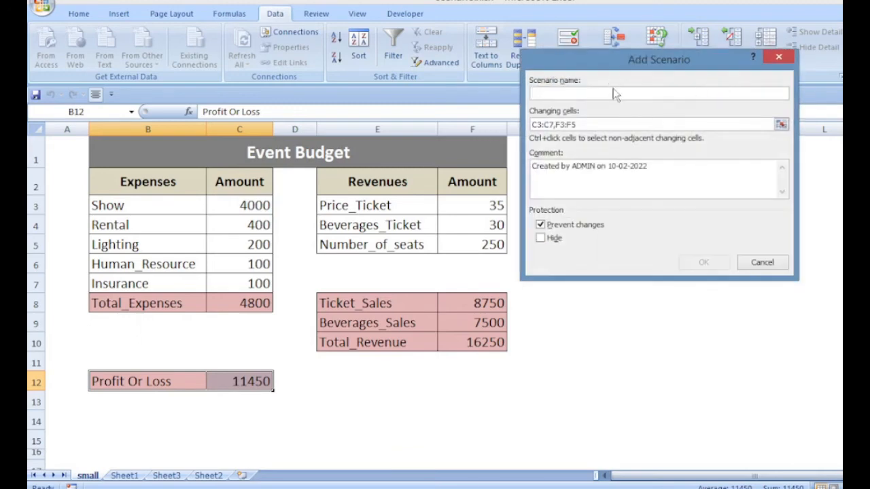
pyautogui.write('Medium_venue')
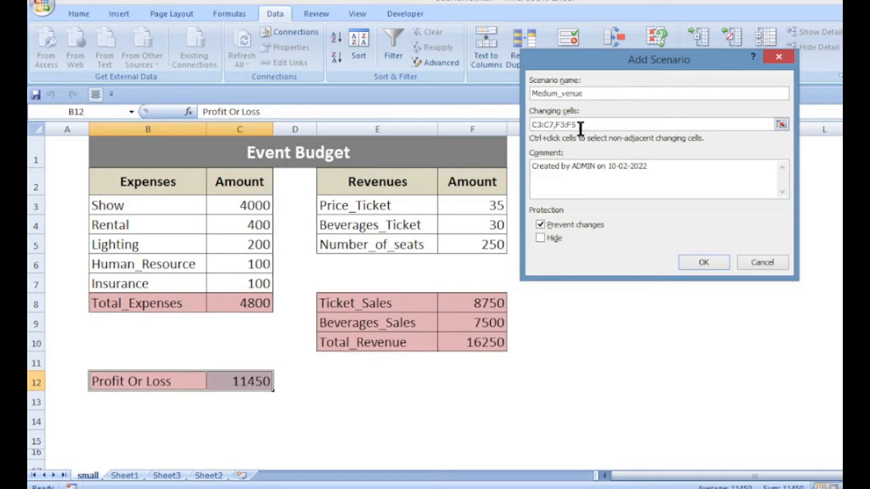
pyautogui.click(704, 265)
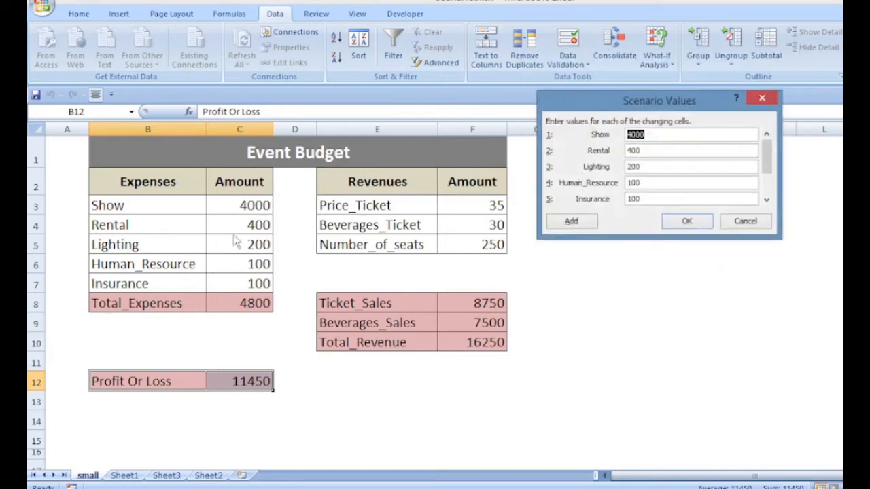
# - Set the Medium_venue expenses to Show 5000, Rental 800, Lighting 400, Human_Resource 150 and Insurance 300
pyautogui.click(628, 134)
pyautogui.hotkey('shift', 'Right')
pyautogui.write('5')
pyautogui.click(631, 150)
pyautogui.hotkey('shift', 'Right')
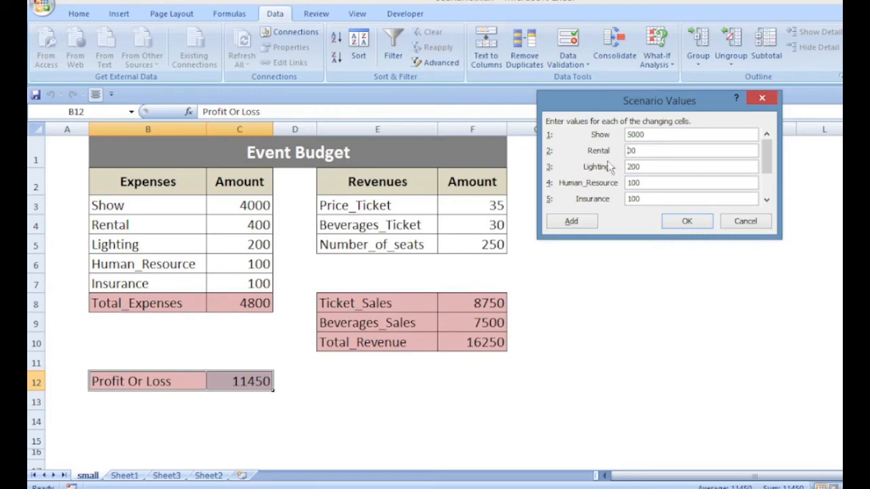
pyautogui.write('8')
pyautogui.click(629, 167)
pyautogui.hotkey('shift', 'Right')
pyautogui.write('4')
pyautogui.click(630, 182)
pyautogui.doubleClick(629, 182)
pyautogui.doubleClick(646, 199)
# - Set the Medium_venue Price_Ticket to 45, Beverages_Ticket to 20 and Number_of_seats to 400, save the scenario and close the Scenario Manager
pyautogui.press('Tab')
pyautogui.write('45')
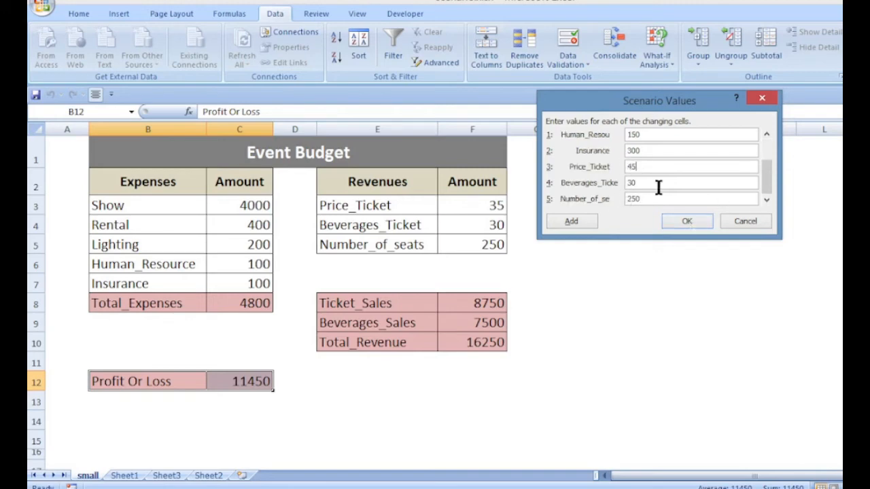
pyautogui.doubleClick(644, 182)
pyautogui.moveTo(641, 198); pyautogui.dragTo(613, 197)
pyautogui.click(686, 223)
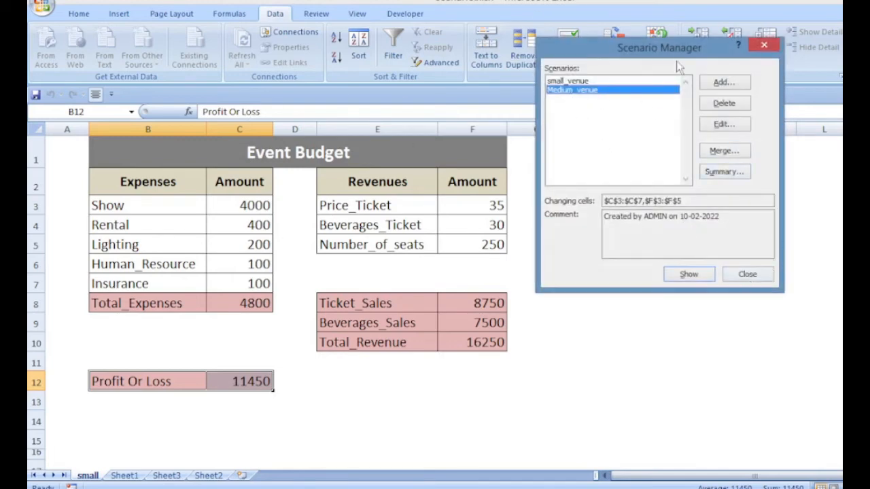
pyautogui.click(740, 276)
# - Change the Show amount in the budget sheet to 5000 and the Rental amount to 1400
pyautogui.click(244, 206)
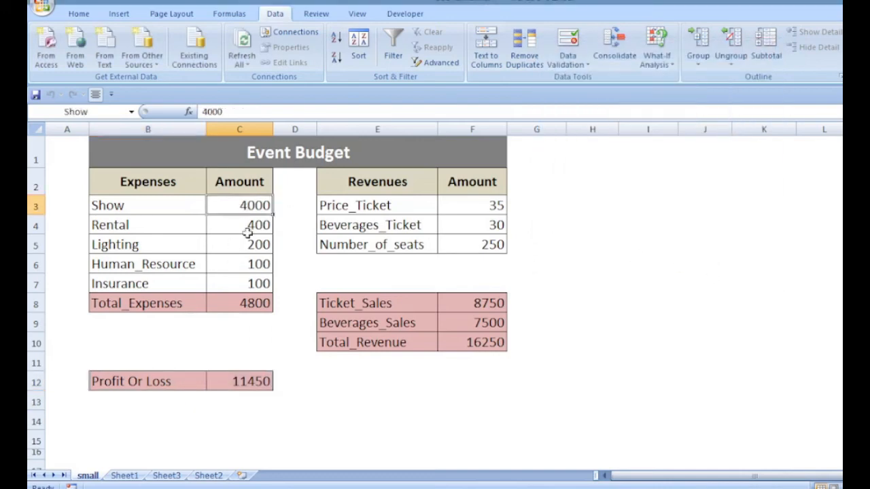
pyautogui.doubleClick(247, 204)
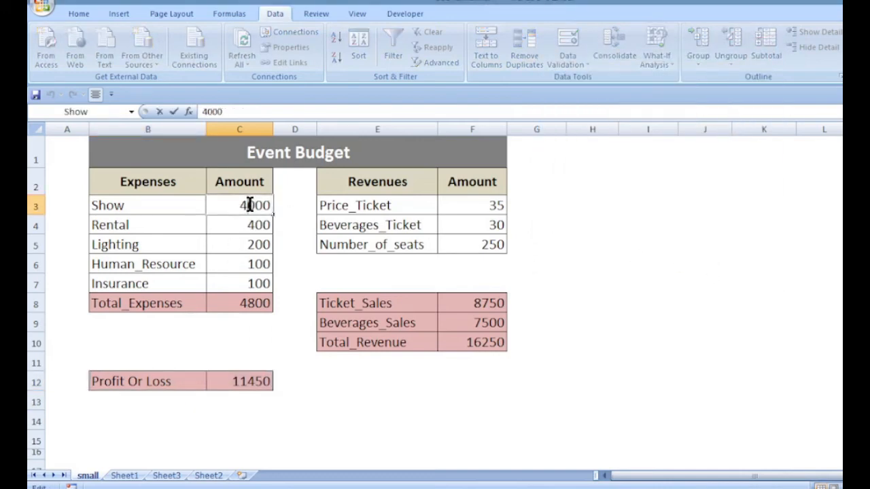
pyautogui.moveTo(247, 204); pyautogui.dragTo(236, 228)
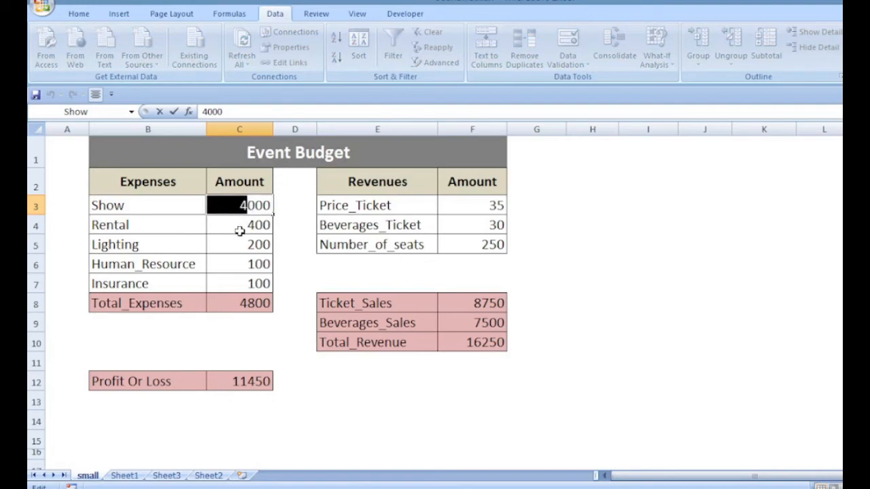
pyautogui.write('5')
pyautogui.doubleClick(249, 224)
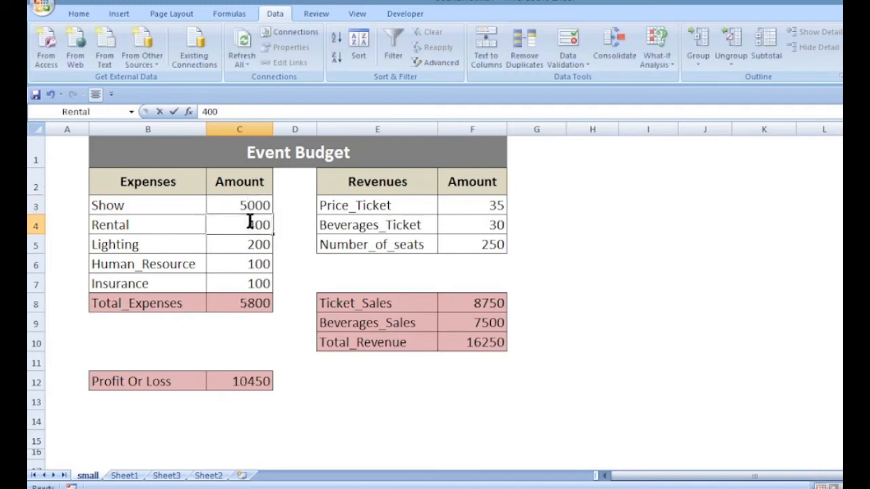
pyautogui.moveTo(255, 226); pyautogui.dragTo(208, 226)
pyautogui.click(250, 225)
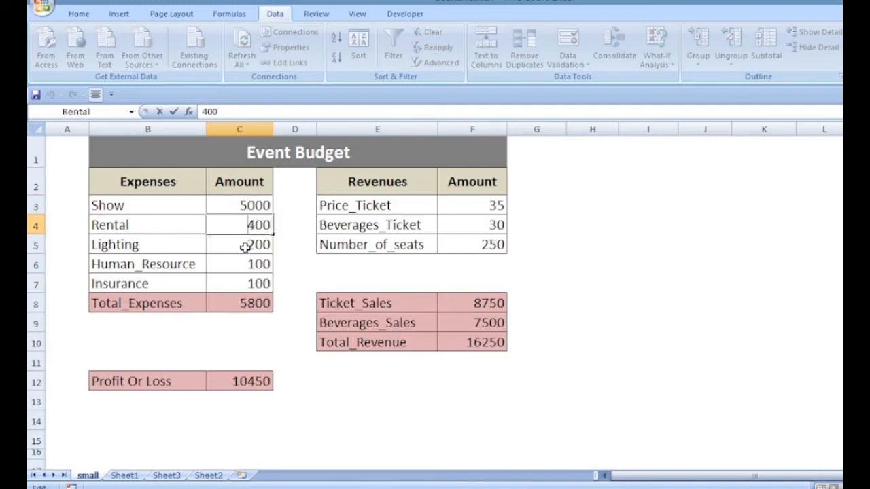
pyautogui.write('1')
# - Set the sheet's Lighting to 1200, Human_Resource and Insurance to 1000, Price_Ticket to 55, Beverages_Ticket to 20 and Number_of_seats to 600
pyautogui.click(245, 246)
pyautogui.doubleClick(245, 246)
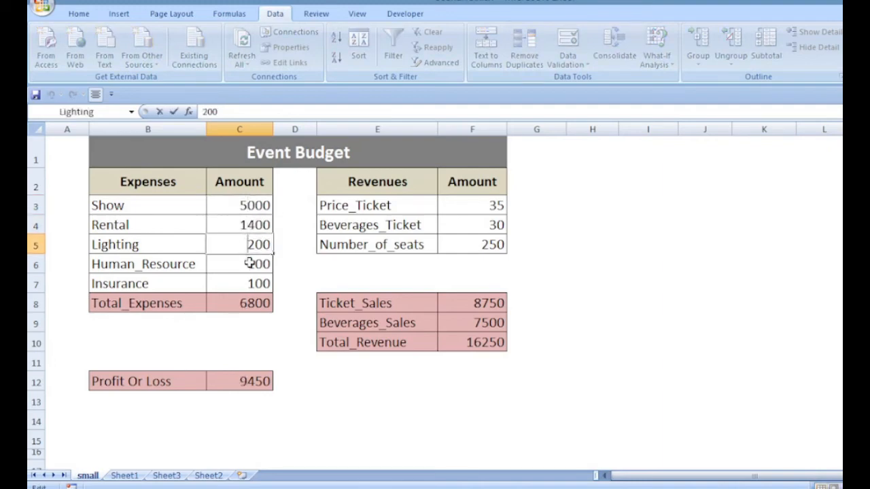
pyautogui.write('1')
pyautogui.doubleClick(258, 267)
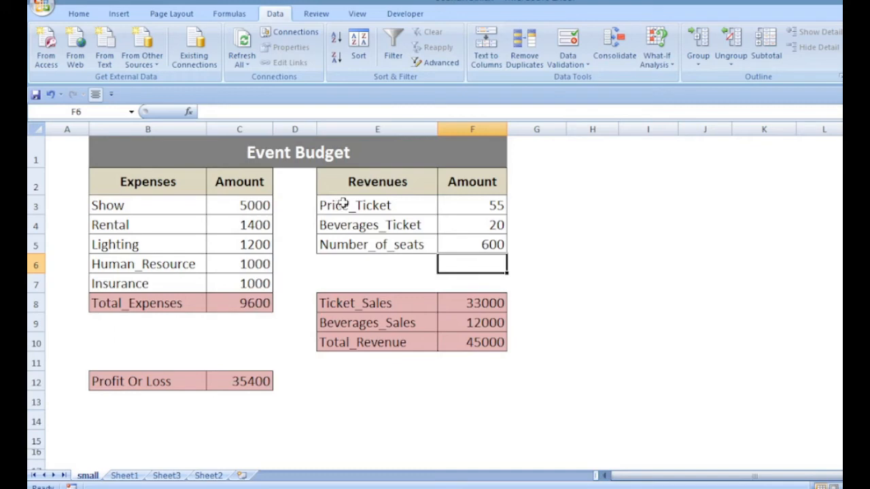
# - Add a scenario named Large_venue with changing cells C3:C7 and F3:F5, accepting the current sheet amounts as its values
pyautogui.click(656, 57)
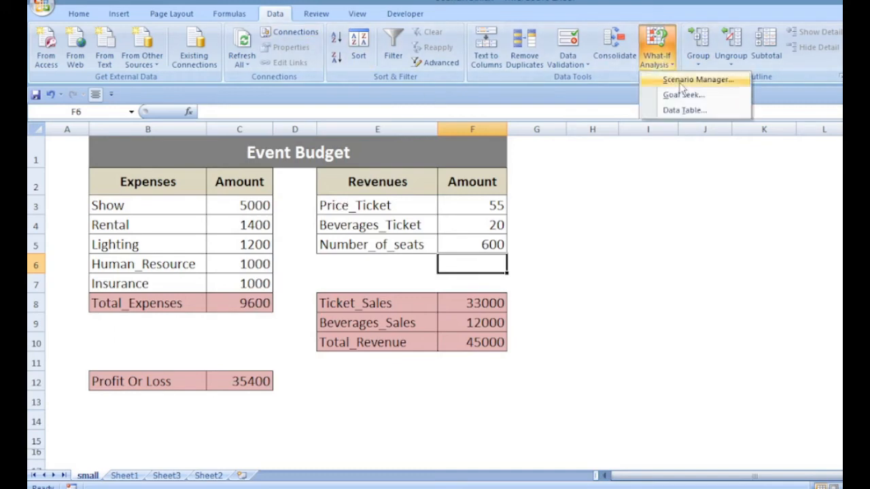
pyautogui.click(686, 81)
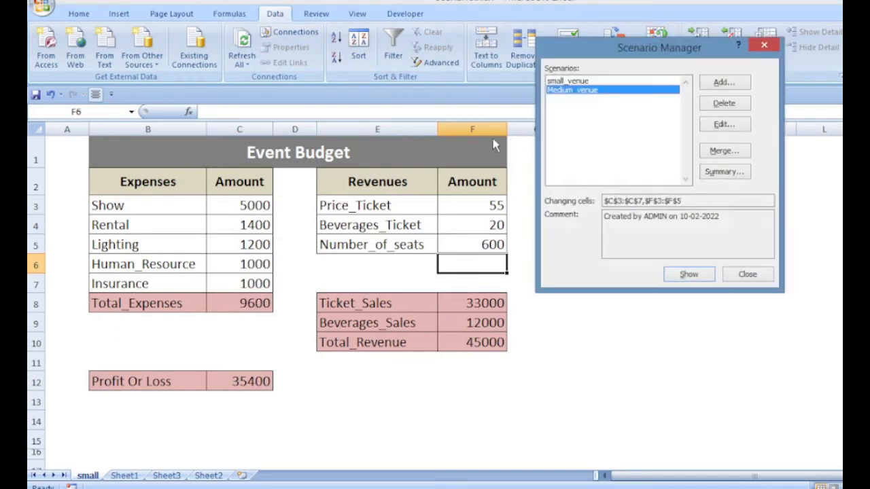
pyautogui.click(722, 82)
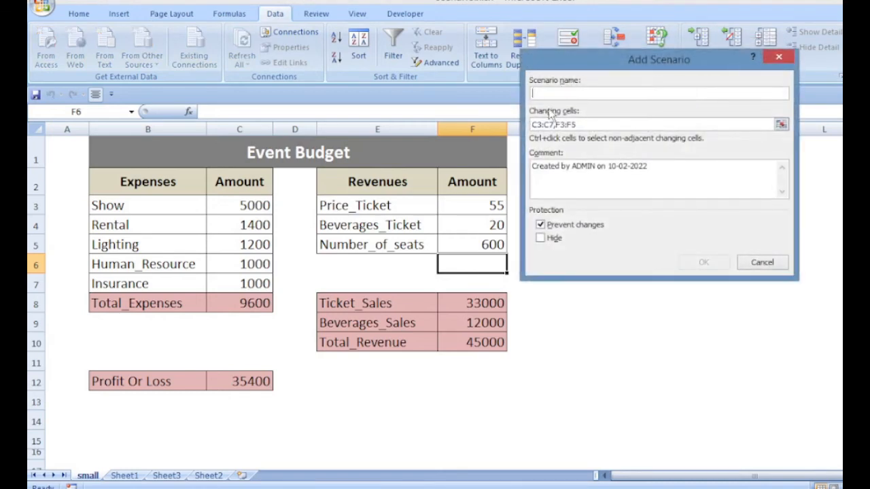
pyautogui.write('Large_venue')
pyautogui.press('Tab')
pyautogui.moveTo(265, 200); pyautogui.dragTo(253, 281)
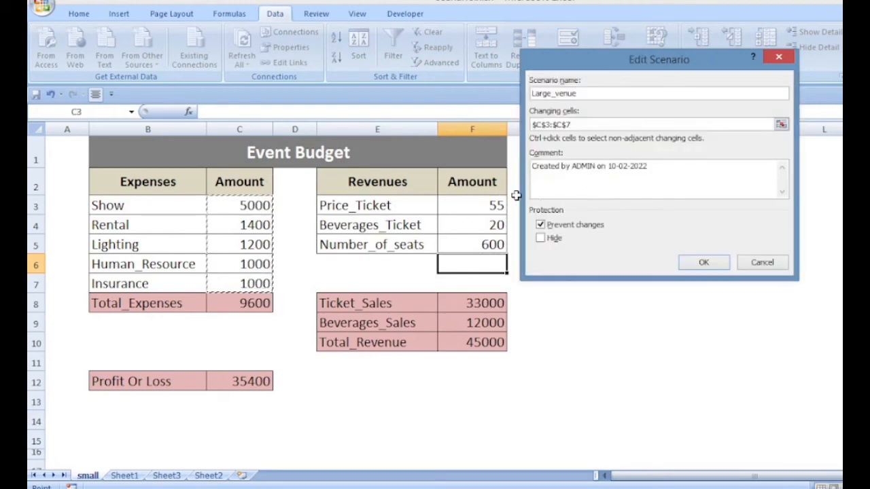
pyautogui.click(700, 264)
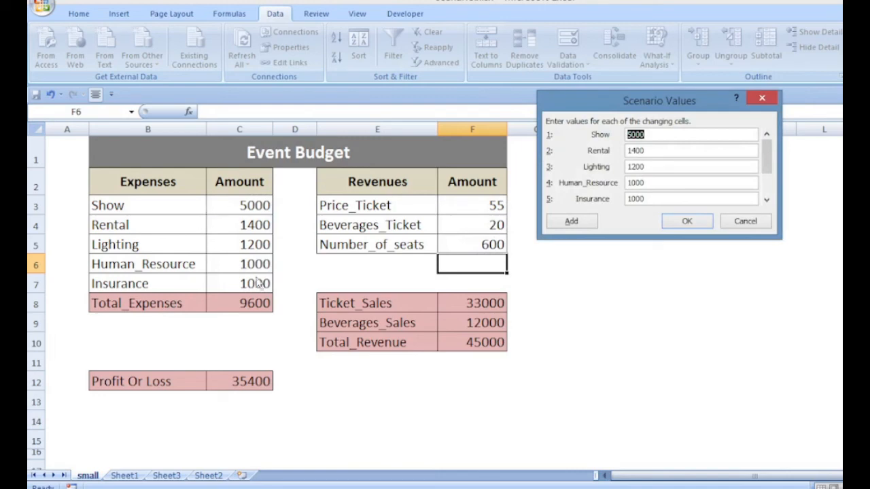
pyautogui.click(684, 226)
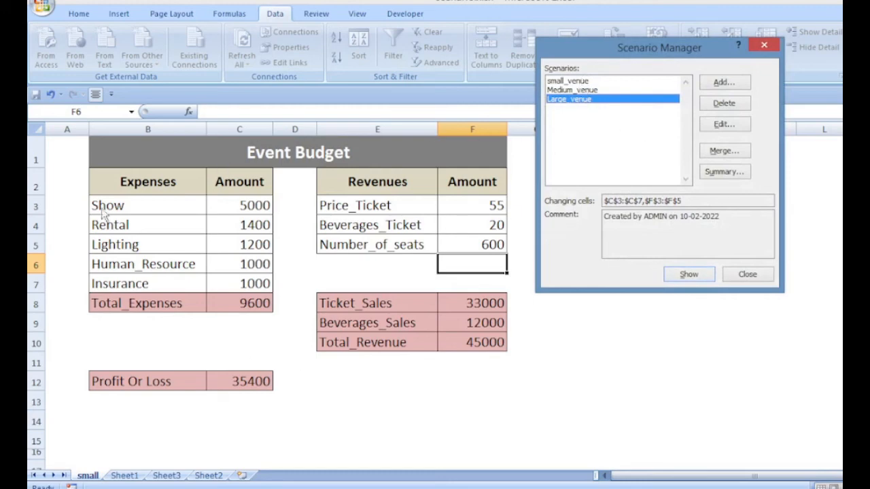
# - Show the small_venue, Medium_venue and Large_venue scenarios one after another in the budget sheet to compare their results
pyautogui.click(557, 82)
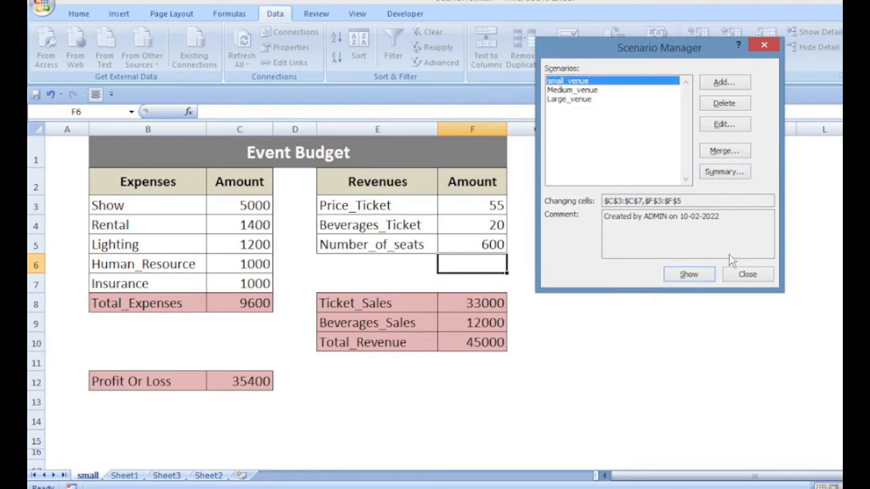
pyautogui.click(689, 274)
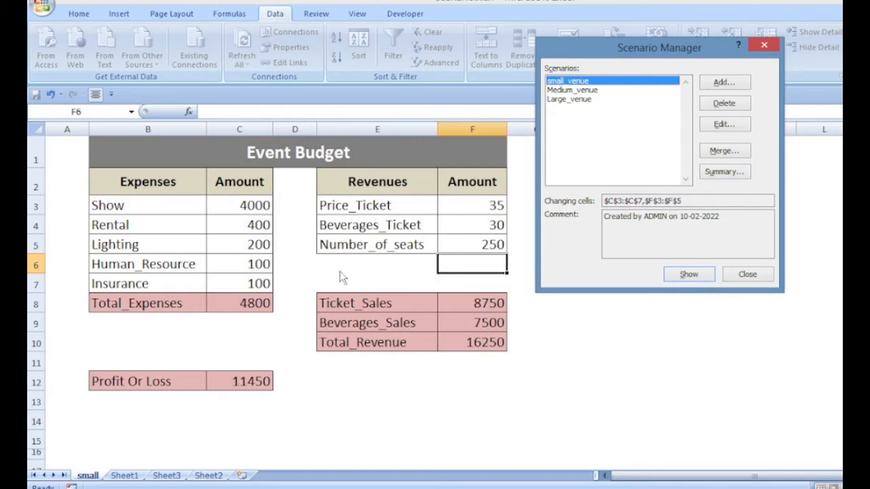
pyautogui.click(574, 90)
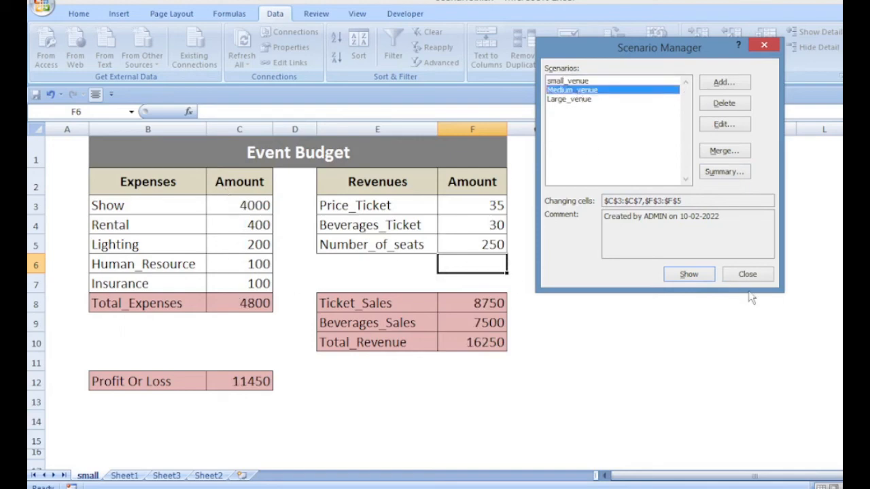
pyautogui.click(689, 274)
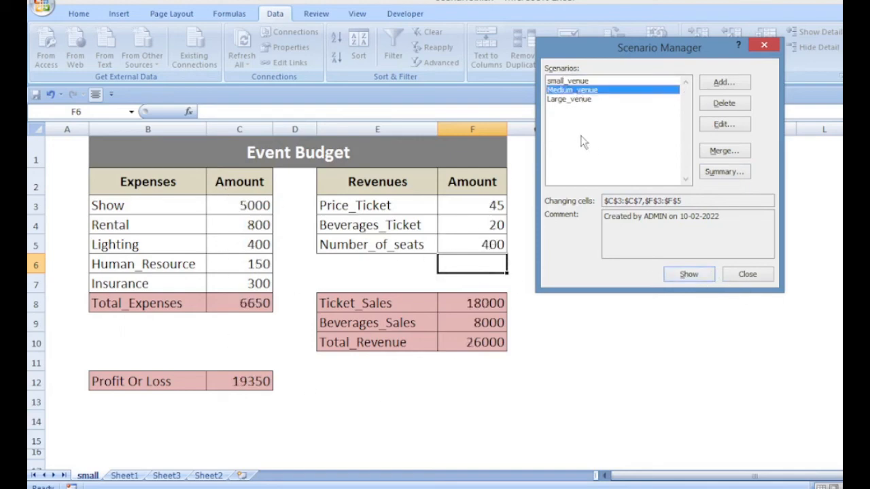
pyautogui.click(576, 100)
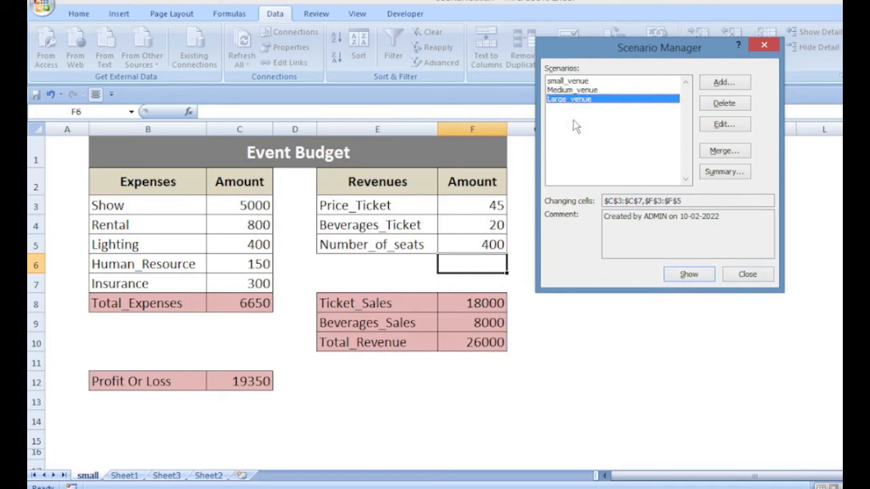
pyautogui.click(687, 275)
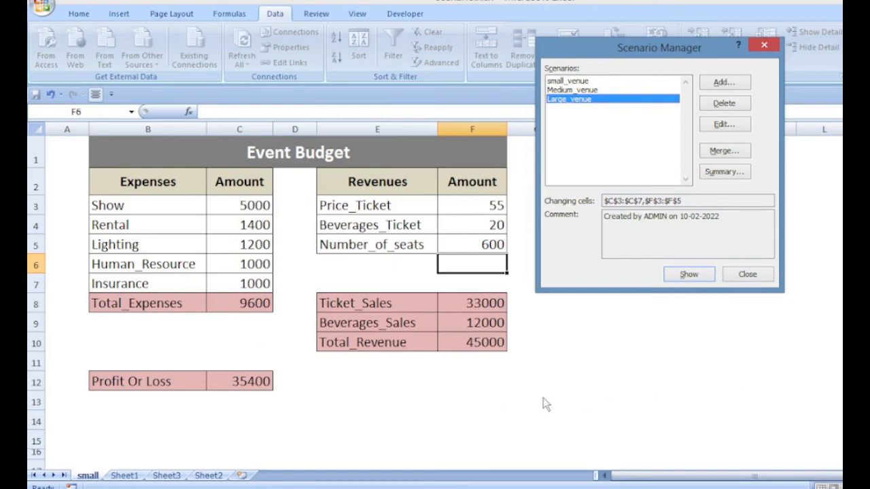
# - Generate a Scenario summary report with Profit Or Loss cell C12 as the result cell
pyautogui.click(709, 174)
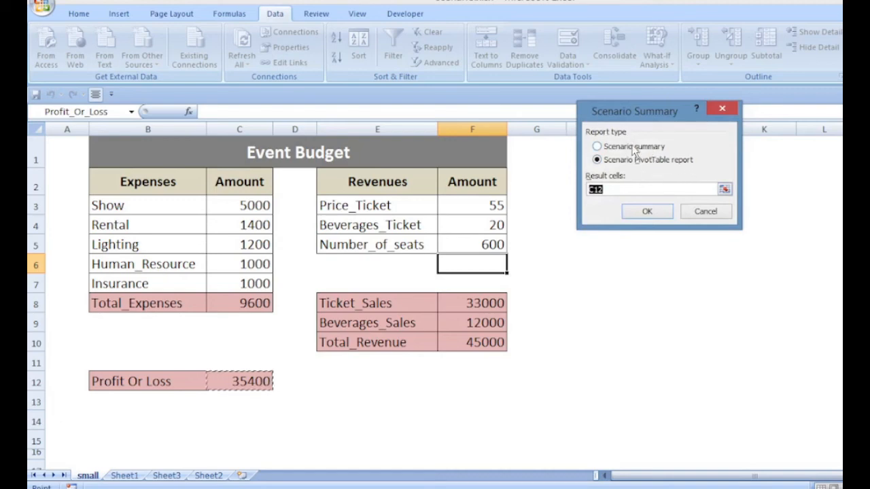
pyautogui.click(632, 146)
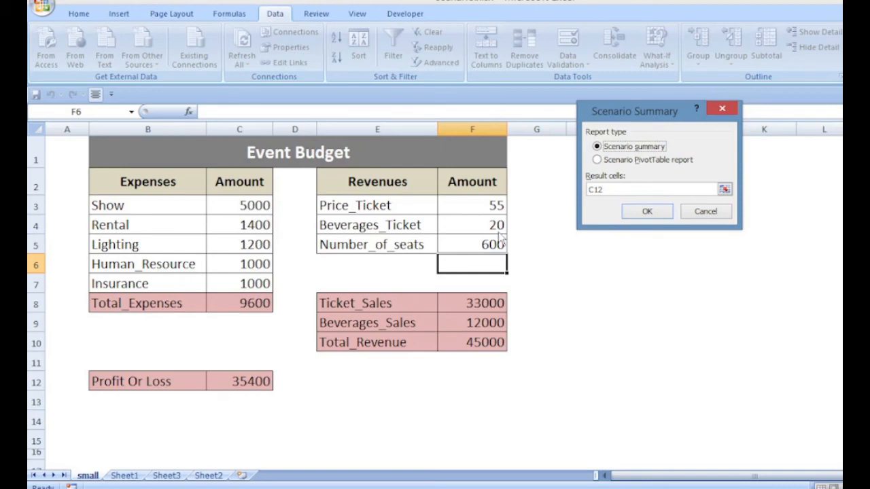
pyautogui.click(647, 211)
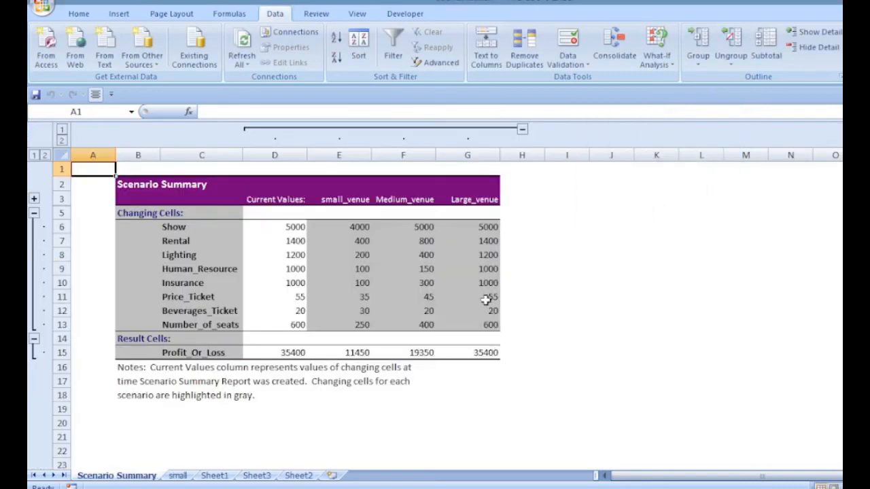